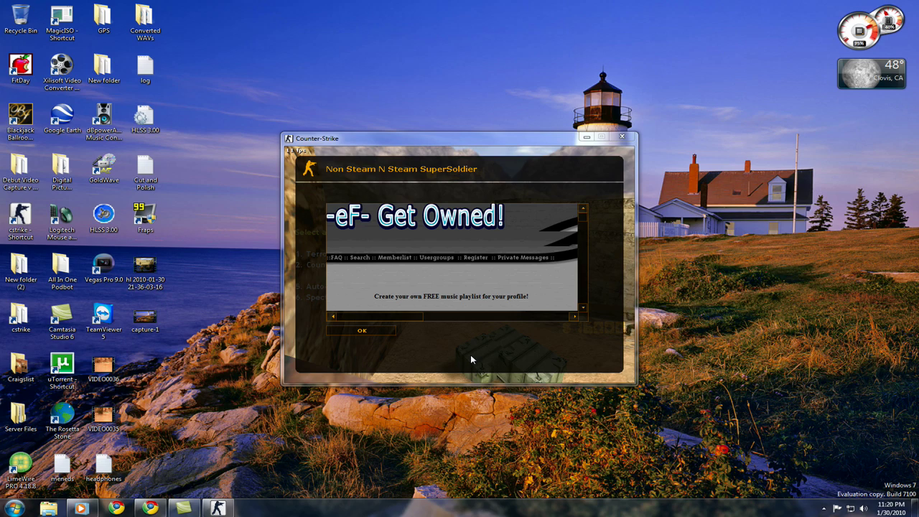
# Step: Dismiss the server welcome message, skip team selection to spectate, and bring up the developer console
pyautogui.click(379, 329)
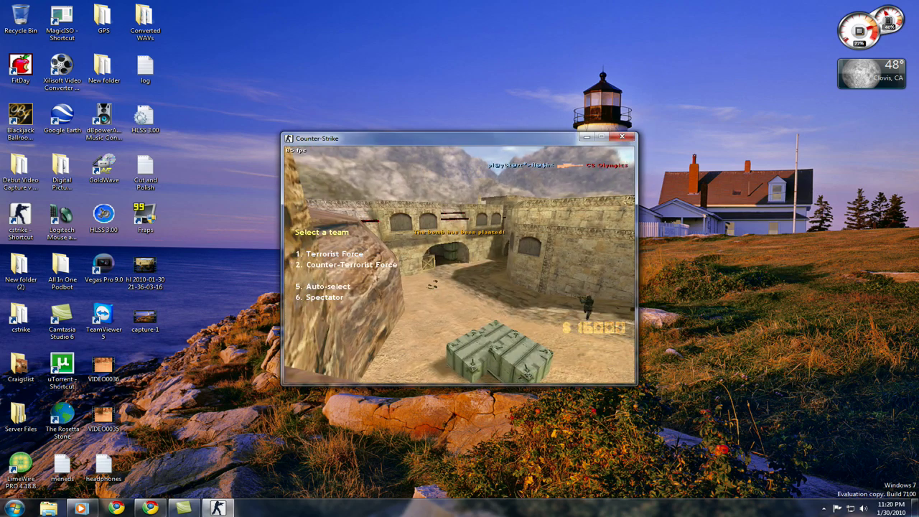
pyautogui.press('6')
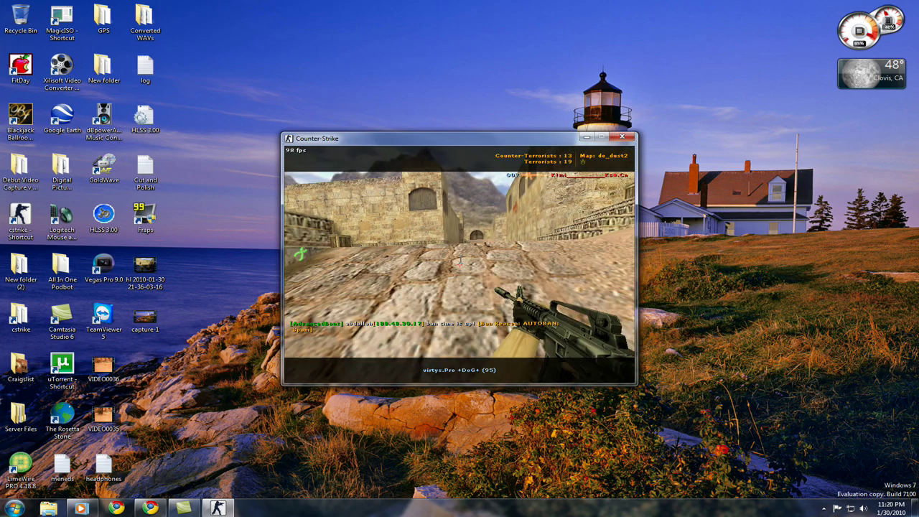
pyautogui.press('`')
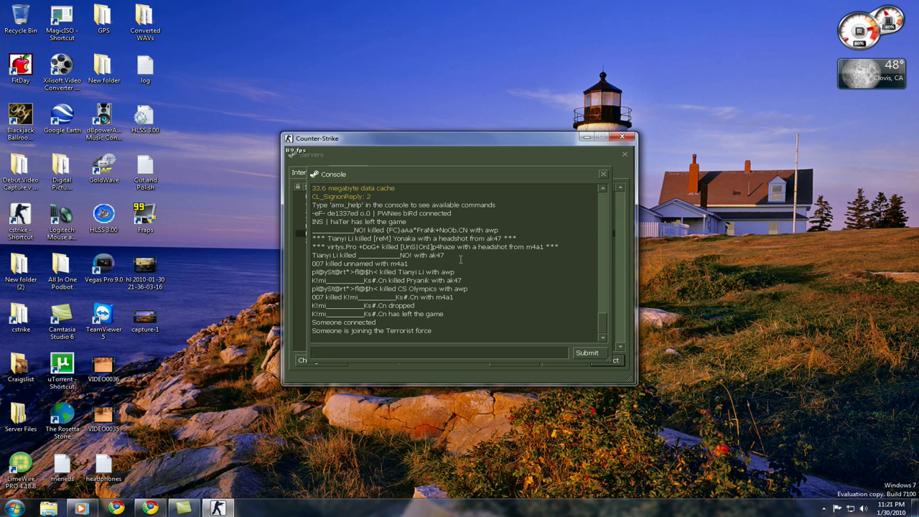
# Step: Run record "test test" in the console to start capturing test test.dem
pyautogui.write('r')
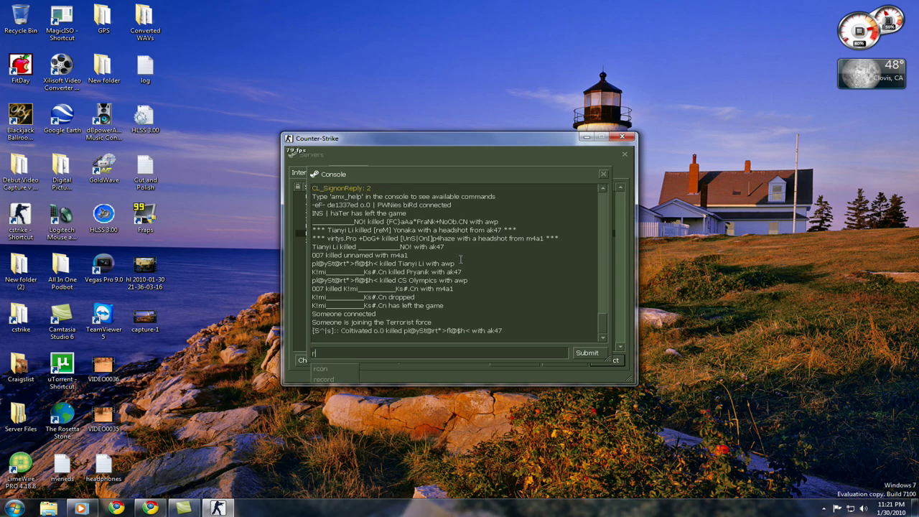
pyautogui.write('ecord test')
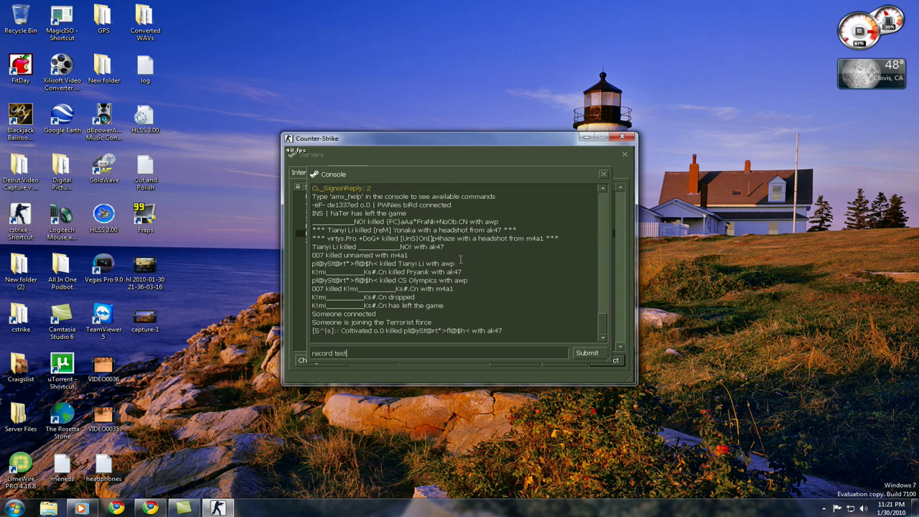
pyautogui.press('BackSpace')
pyautogui.press('BackSpace')
pyautogui.press('BackSpace')
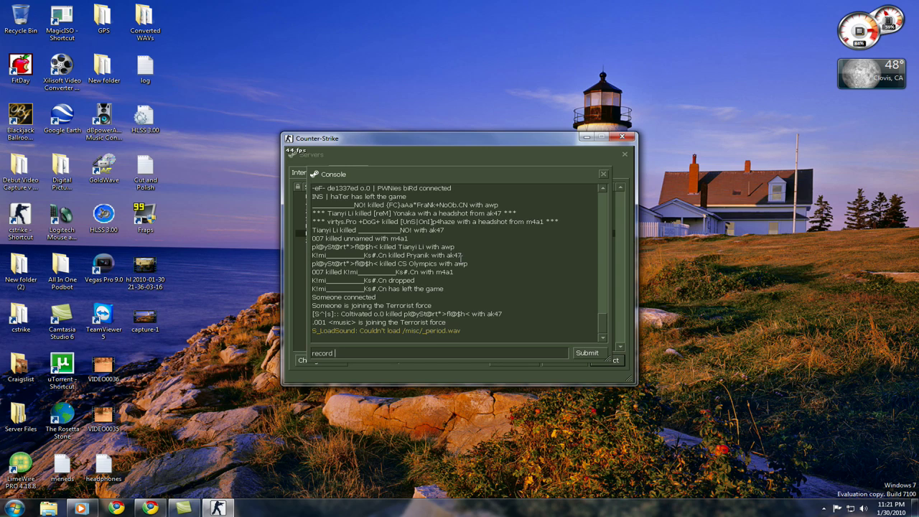
pyautogui.write('test')
pyautogui.press('BackSpace')
pyautogui.press('BackSpace')
pyautogui.press('BackSpace')
pyautogui.write('rte')
pyautogui.press('BackSpace')
pyautogui.press('BackSpace')
pyautogui.press('BackSpace')
pyautogui.write('test test"')
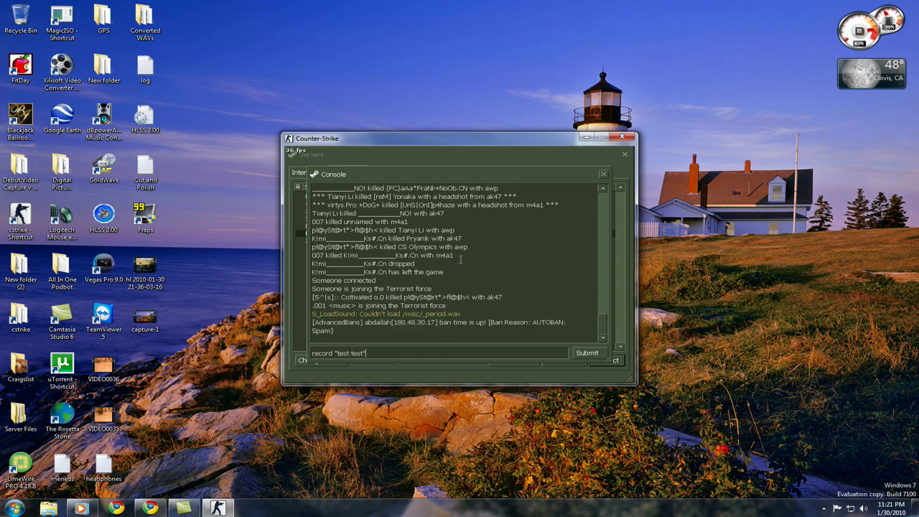
pyautogui.press('Return')
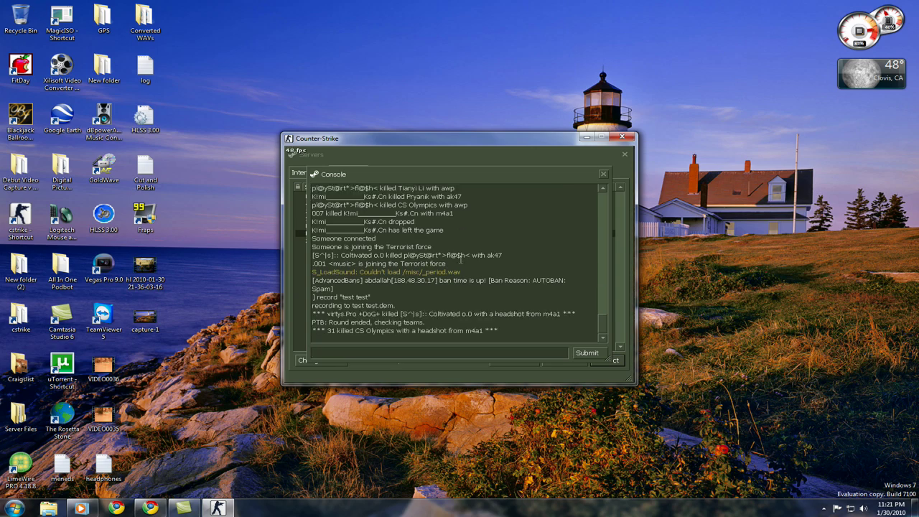
# Step: Close the console, reload the rifle, and walk down the de_dust2 corridor toward the crates
pyautogui.press('Escape')
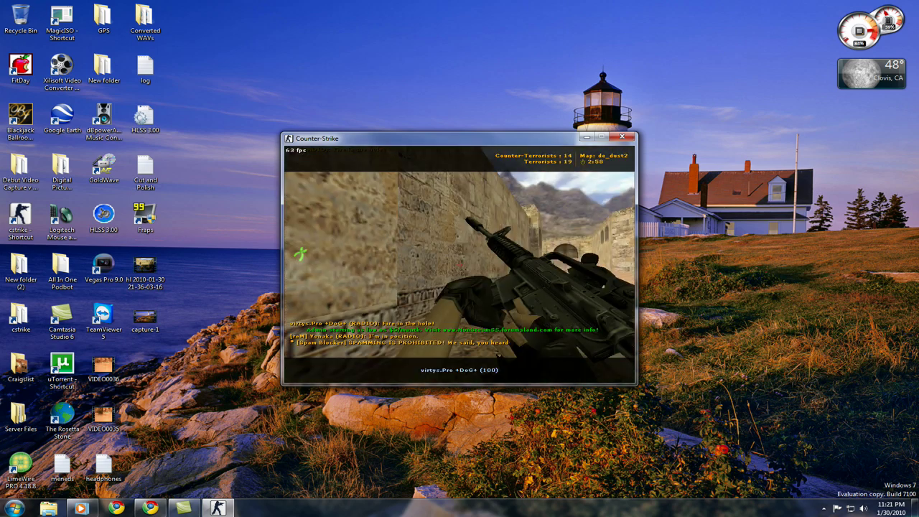
pyautogui.press('r')
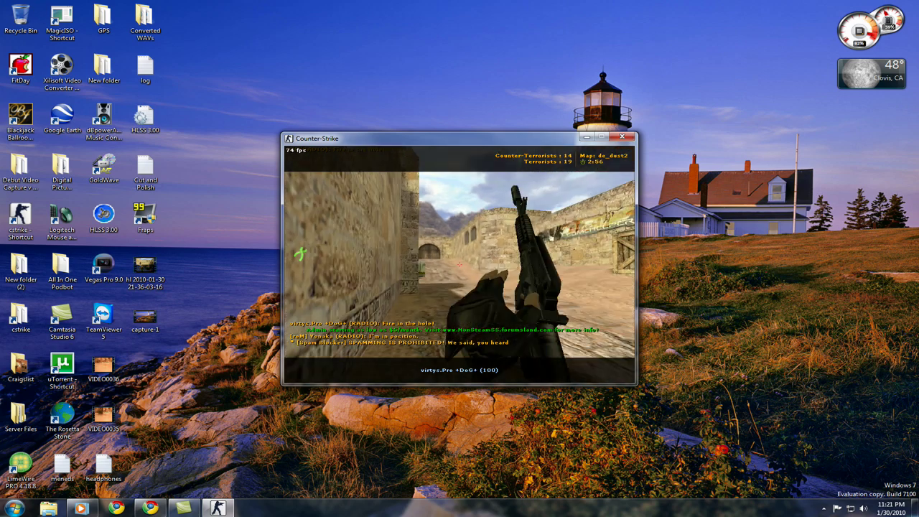
pyautogui.press('w')
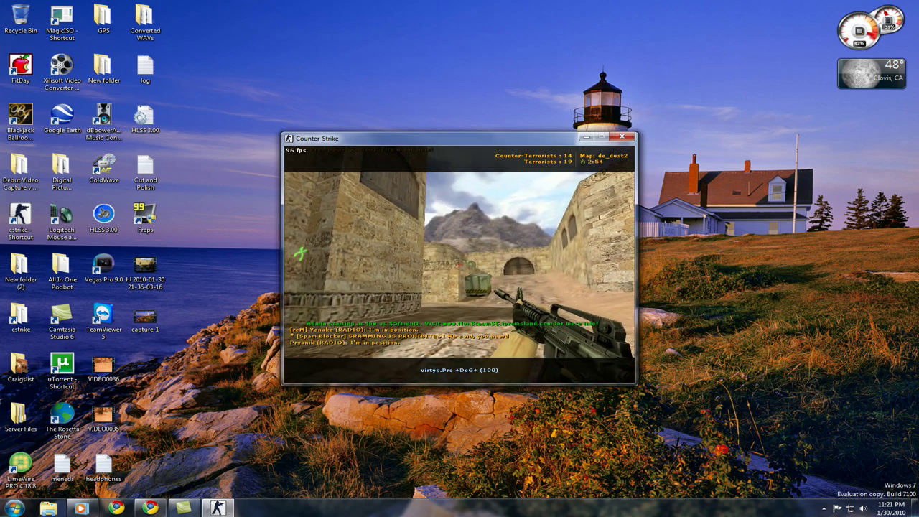
pyautogui.press('w')
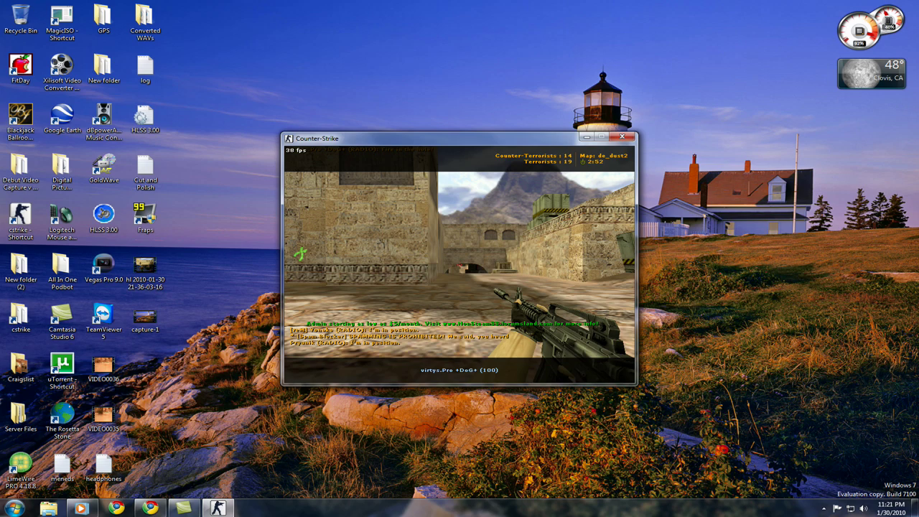
pyautogui.press('w')
pyautogui.press('w')
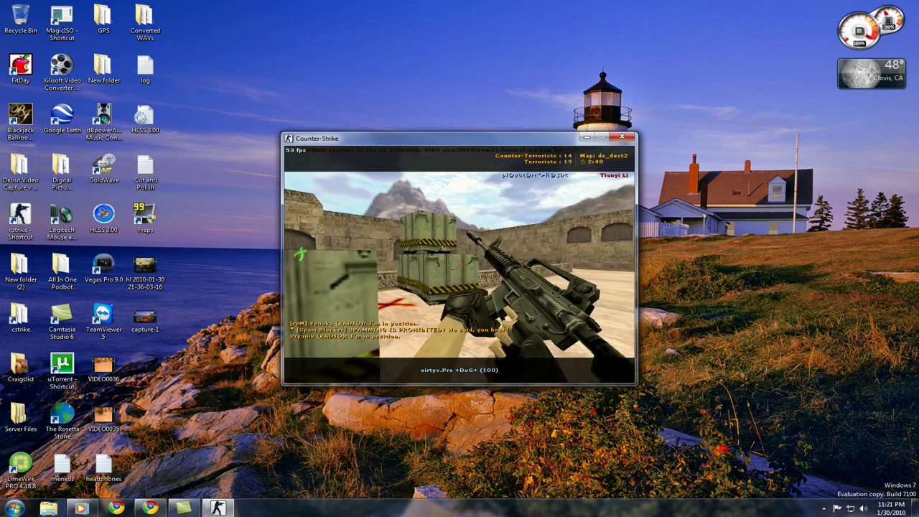
# Step: Switch between pistol and rifle while advancing toward the crates
pyautogui.press('2')
pyautogui.press('w')
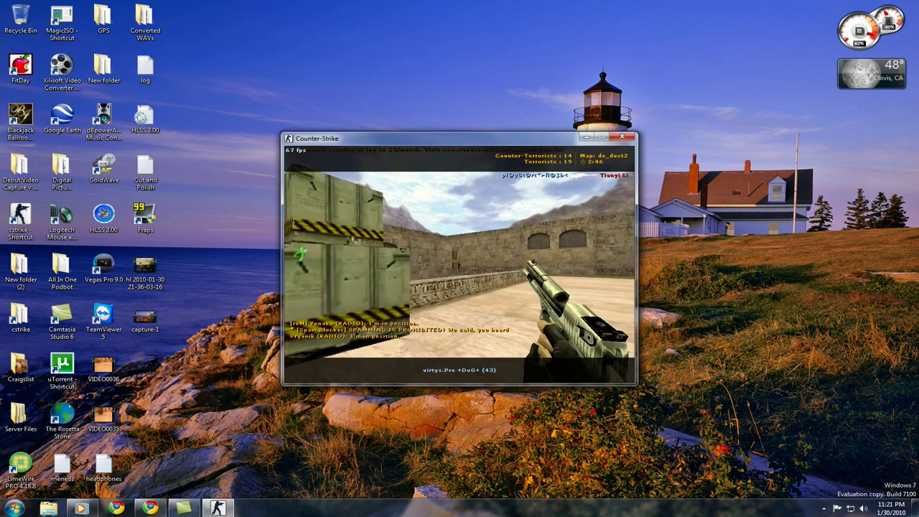
pyautogui.press('1')
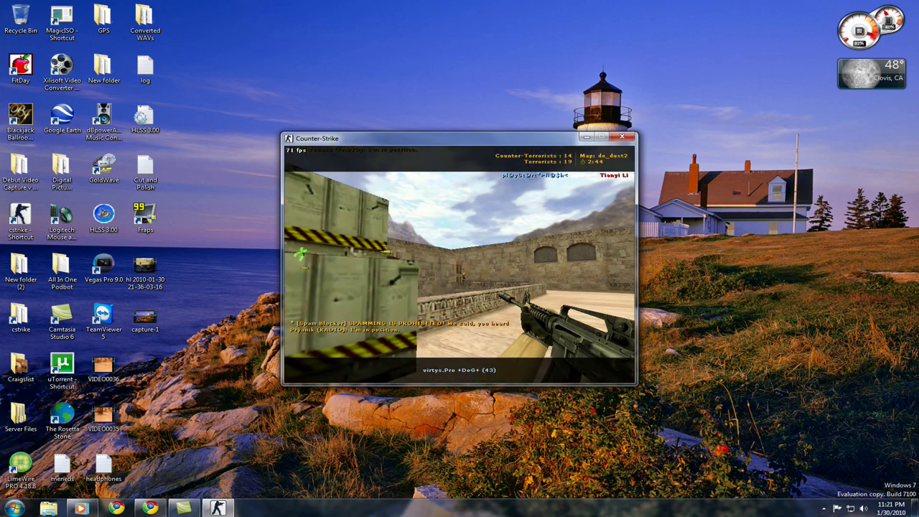
# Step: Stop the demo recording with the stop console command and resume playing
pyautogui.press('`')
pyautogui.write('stop')
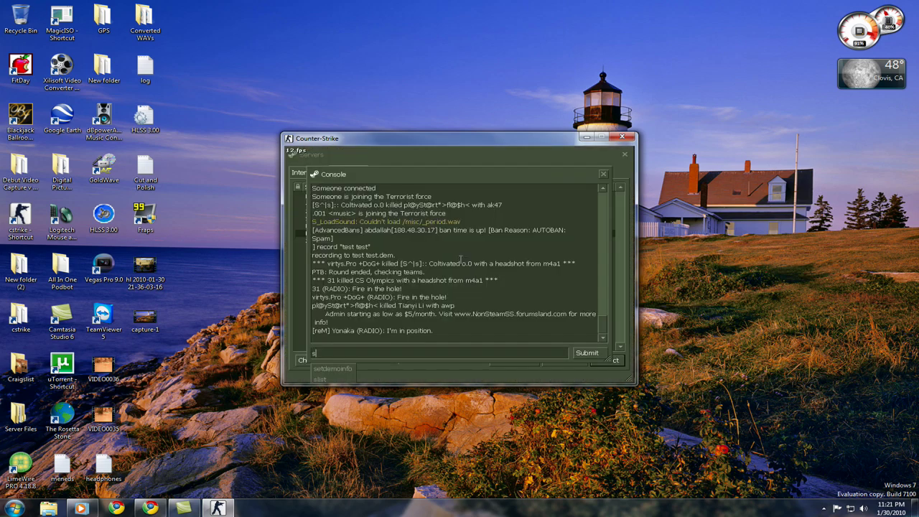
pyautogui.press('Return')
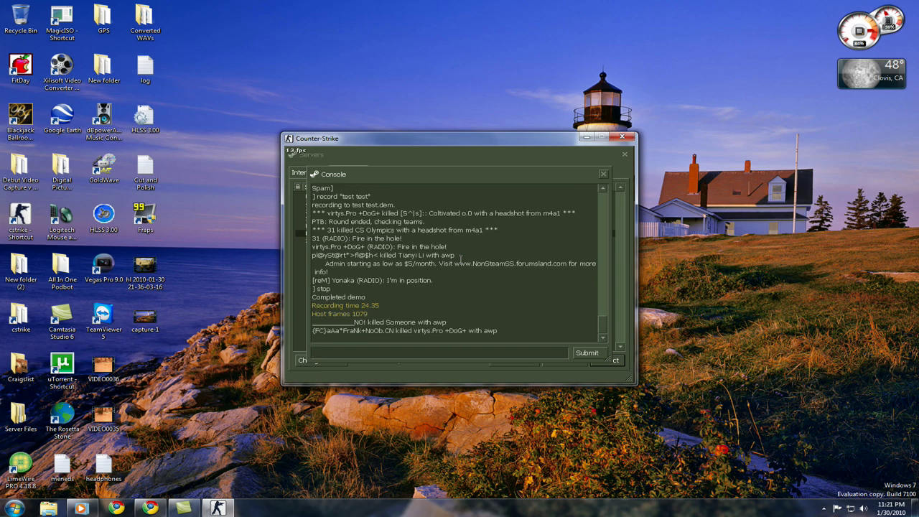
pyautogui.press('Escape')
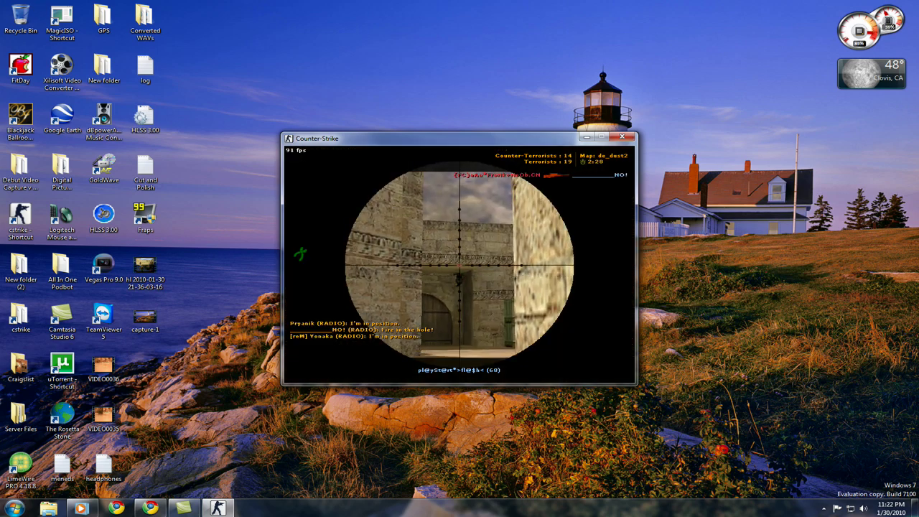
# Step: Disconnect from the server via the console and close the server browser
pyautogui.press('`')
pyautogui.write('disconnec')
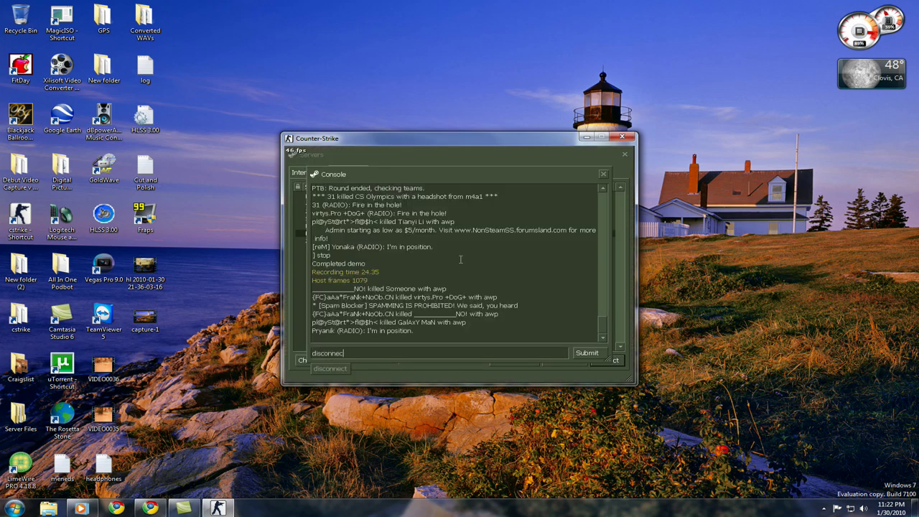
pyautogui.write('t')
pyautogui.press('Return')
pyautogui.press('`')
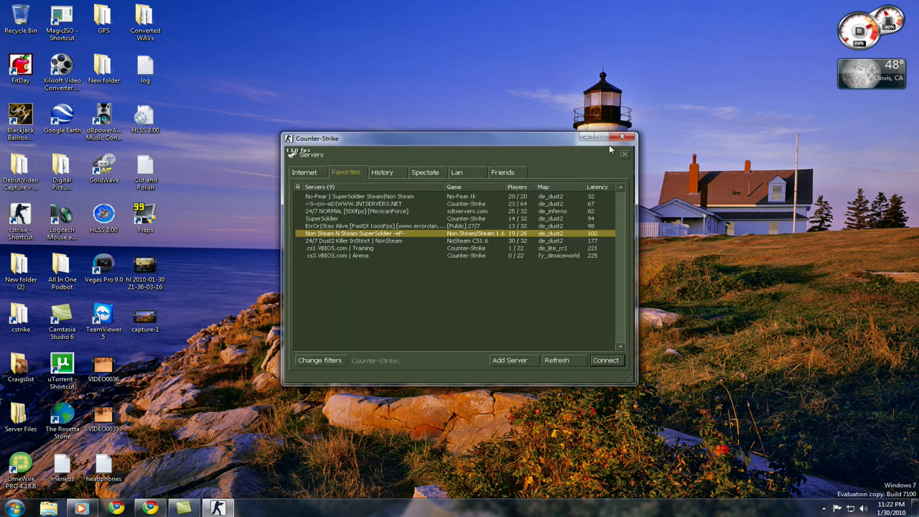
pyautogui.click(624, 155)
# Step: Reopen the console at the main menu and enter playdemo "test test"
pyautogui.press('`')
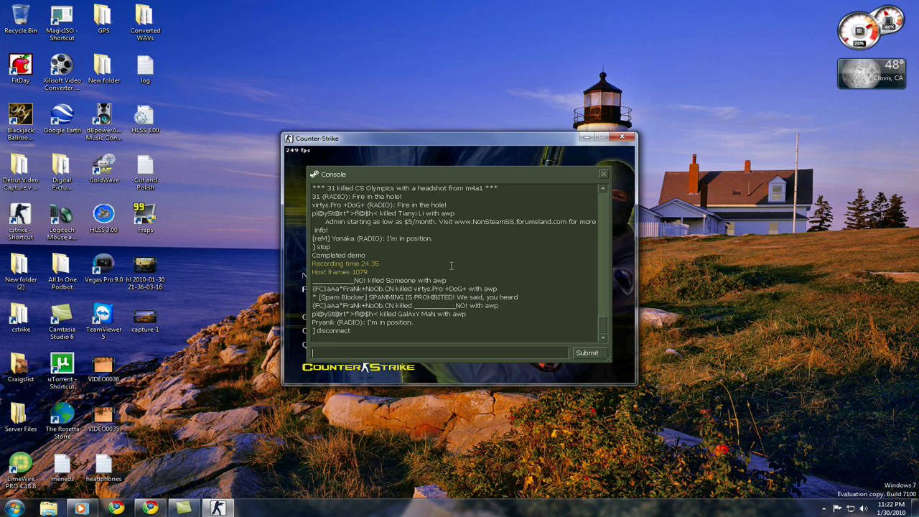
pyautogui.press('`')
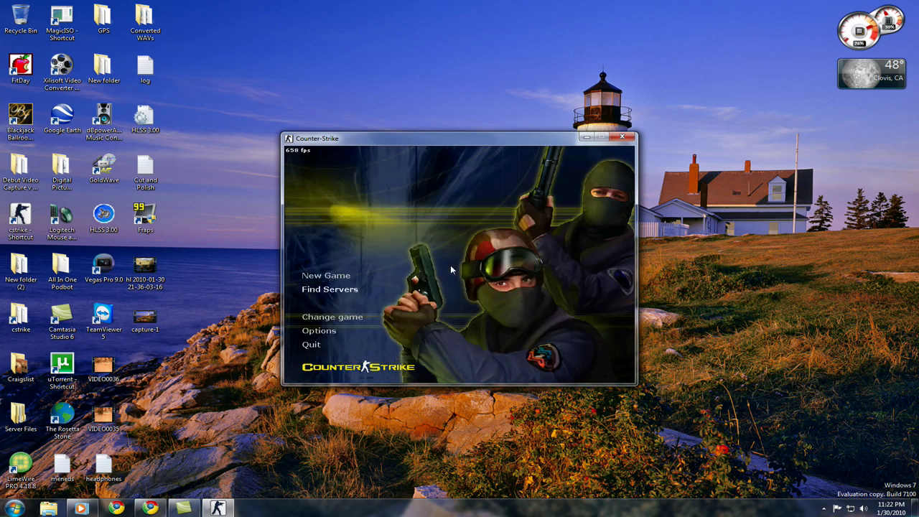
pyautogui.press('`')
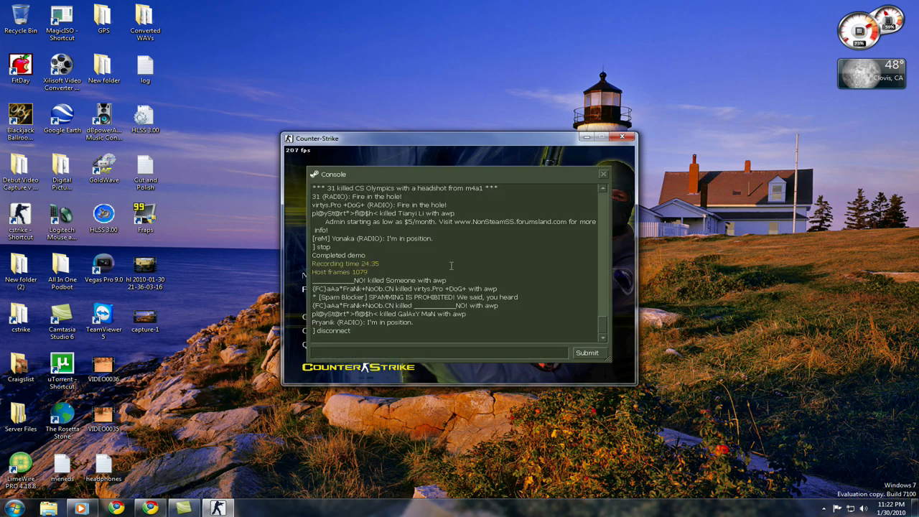
pyautogui.write('playdemo')
pyautogui.write(' "test test')
# Step: Play back the test test demo, end it with disconnect, and minimize the game
pyautogui.press('Return')
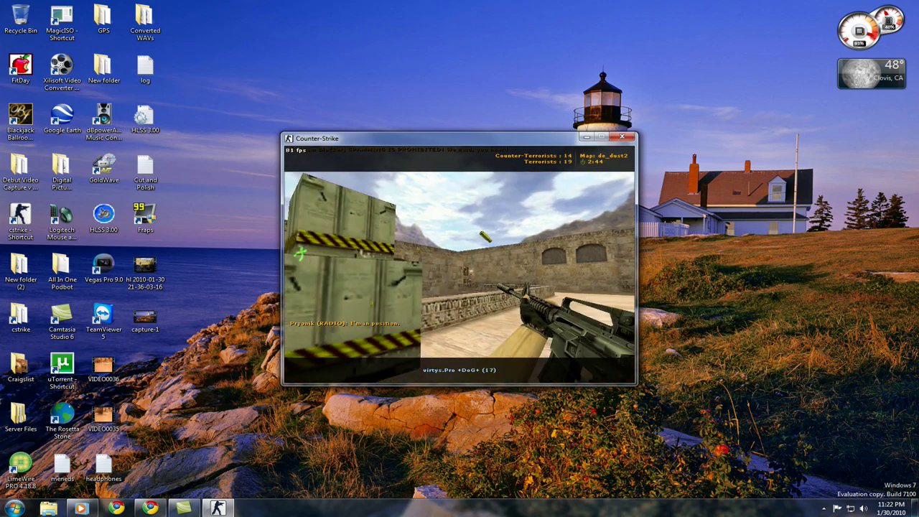
pyautogui.press('`')
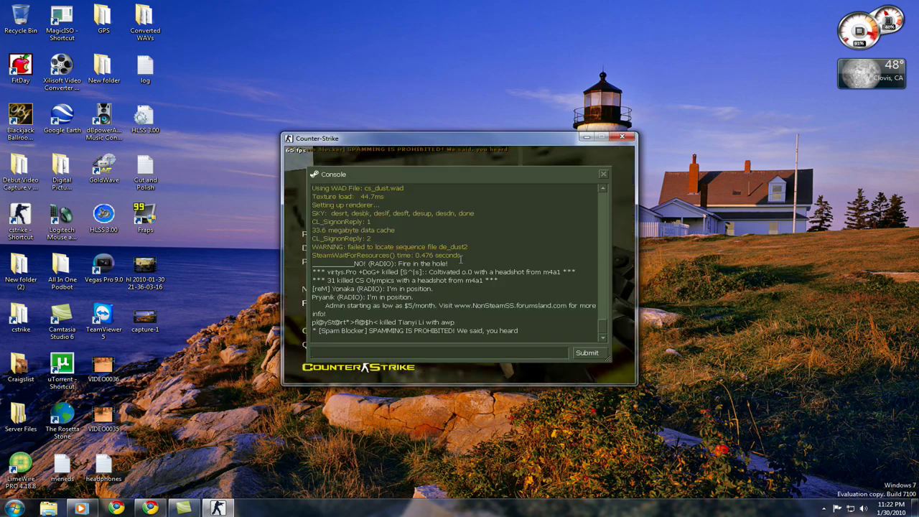
pyautogui.write('stopdisconnect')
pyautogui.press('Return')
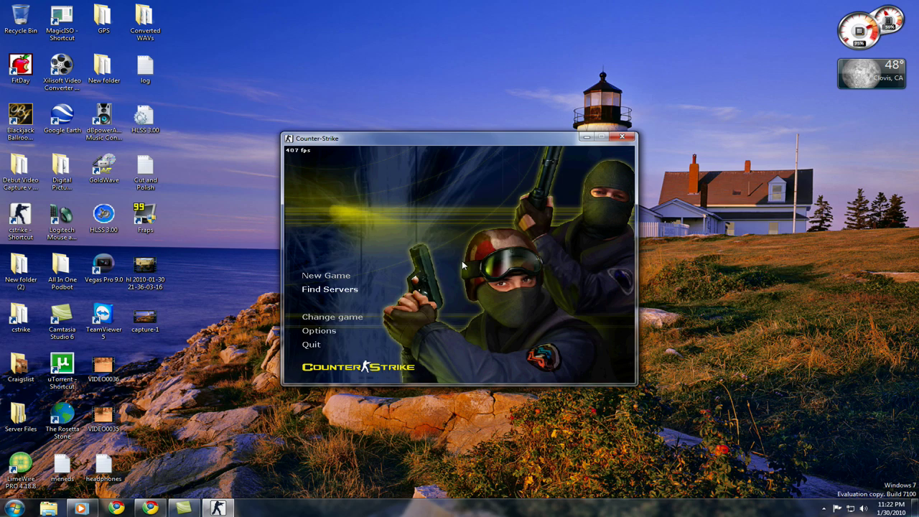
pyautogui.click(586, 136)
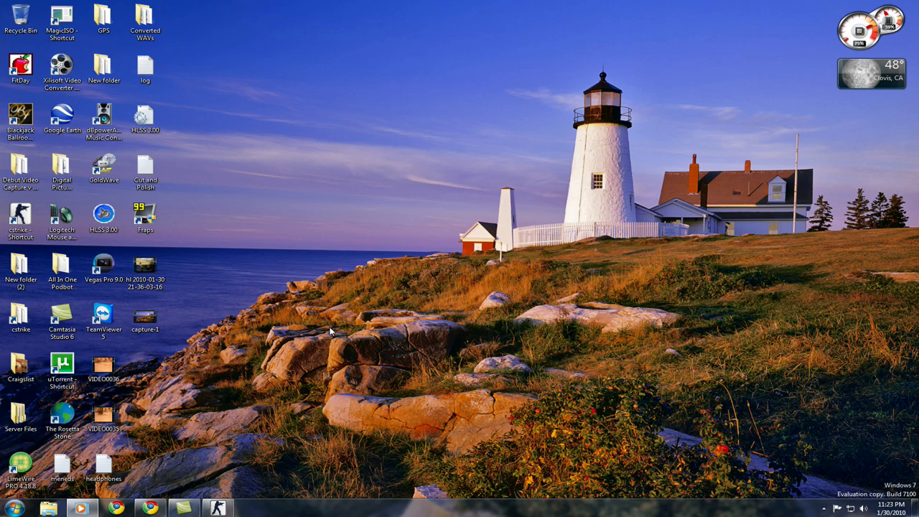
# Step: Open the cstrike folder and jump to test test.dem by typing 'test'
pyautogui.doubleClick(20, 316)
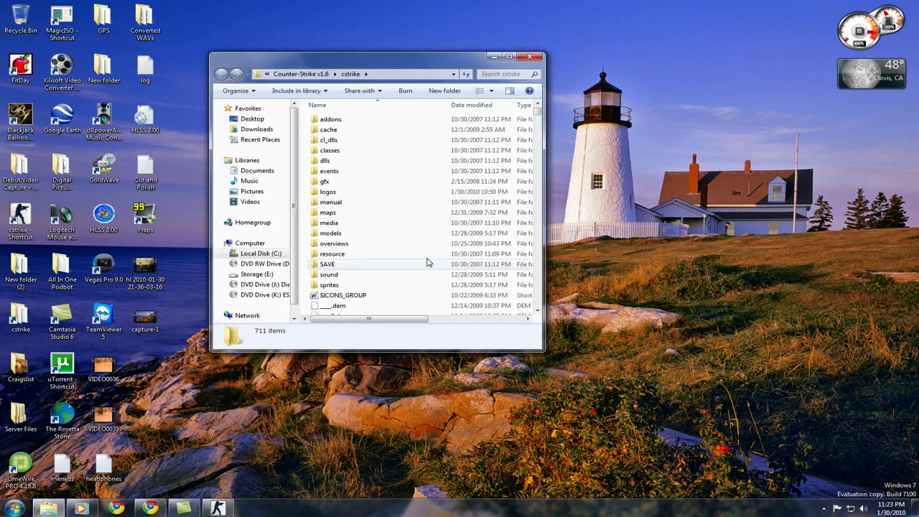
pyautogui.click(413, 211)
pyautogui.write('test')
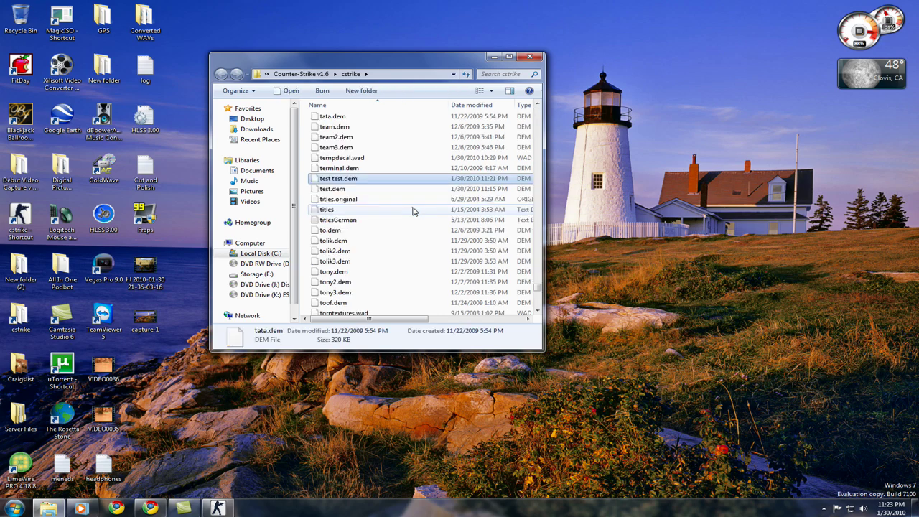
# Step: Inspect test test.dem's context menu, then drag it out and back into the cstrike folder
pyautogui.rightClick(341, 182)
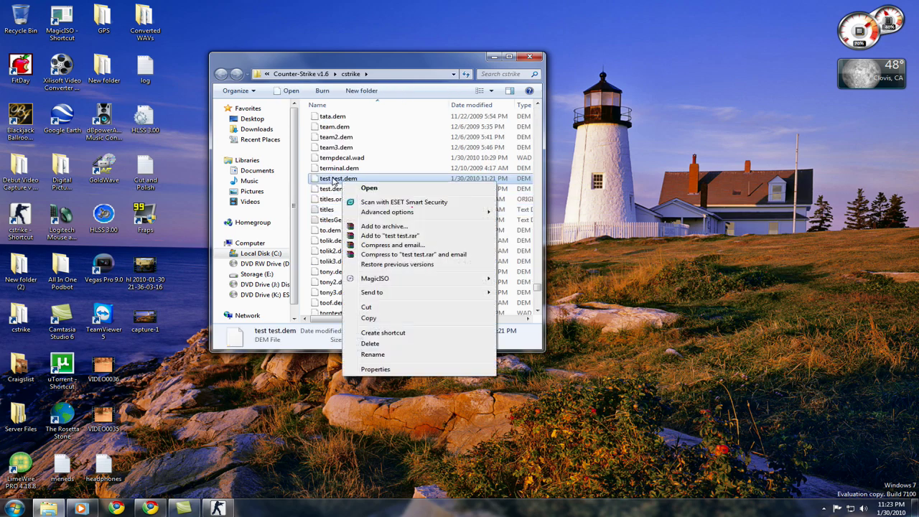
pyautogui.click(411, 203)
pyautogui.press('Down')
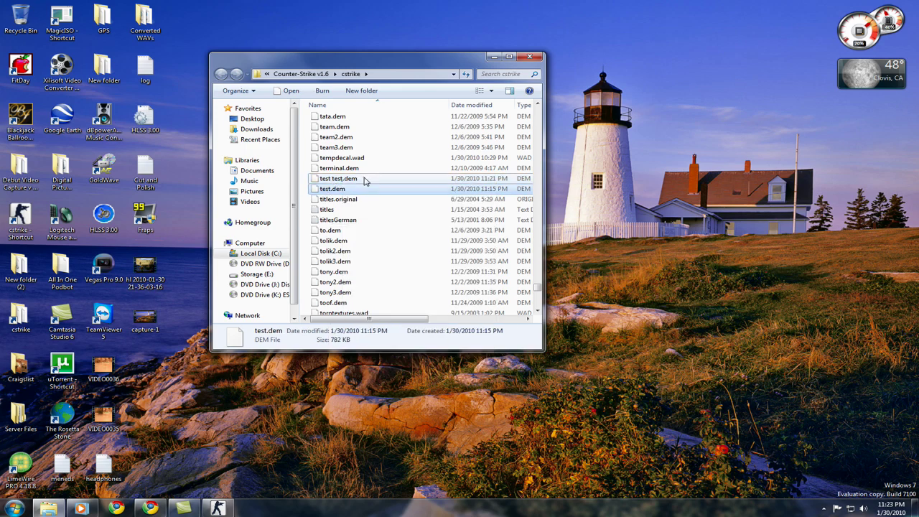
pyautogui.click(364, 179)
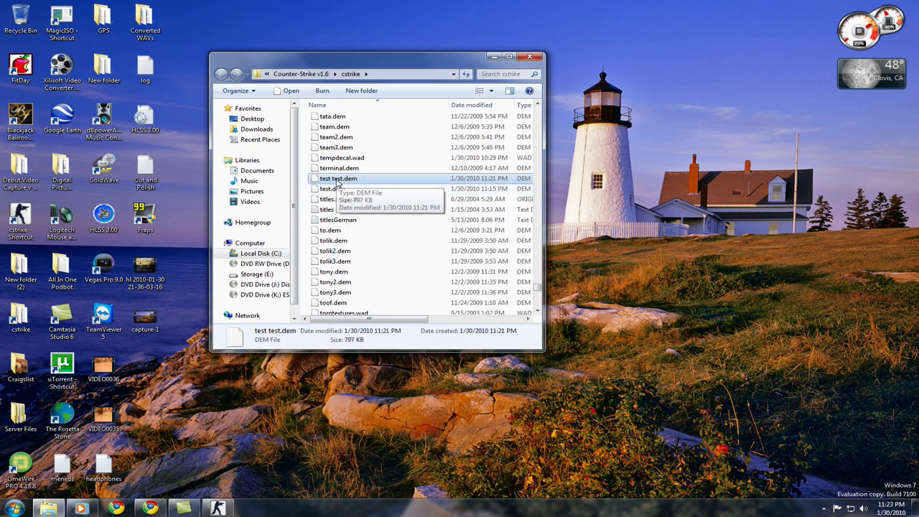
pyautogui.moveTo(338, 182); pyautogui.dragTo(607, 217)
pyautogui.moveTo(499, 195); pyautogui.dragTo(330, 180)
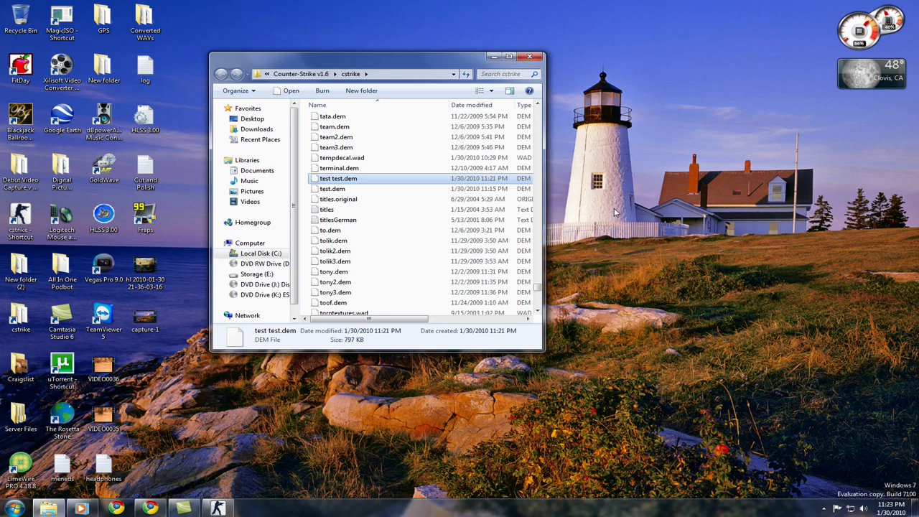
# Step: Close the cstrike Explorer window and restore the Counter-Strike game window from the taskbar
pyautogui.click(372, 200)
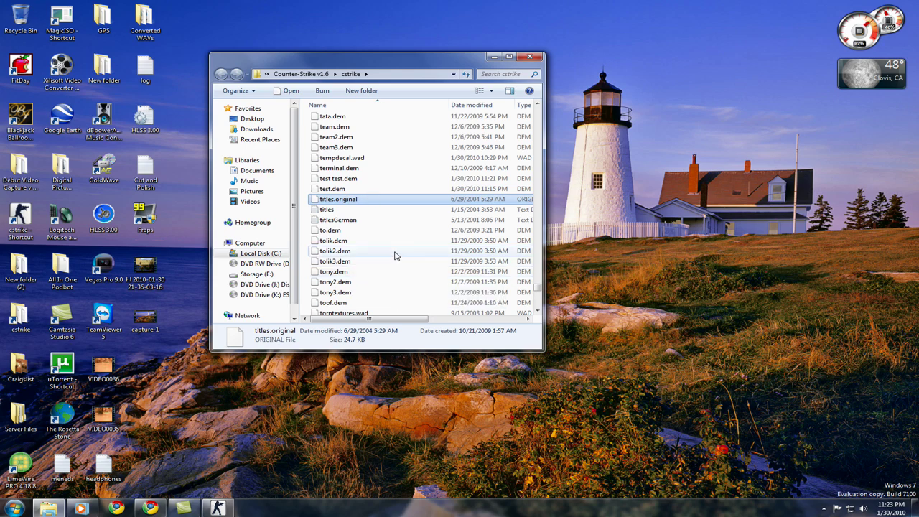
pyautogui.click(529, 56)
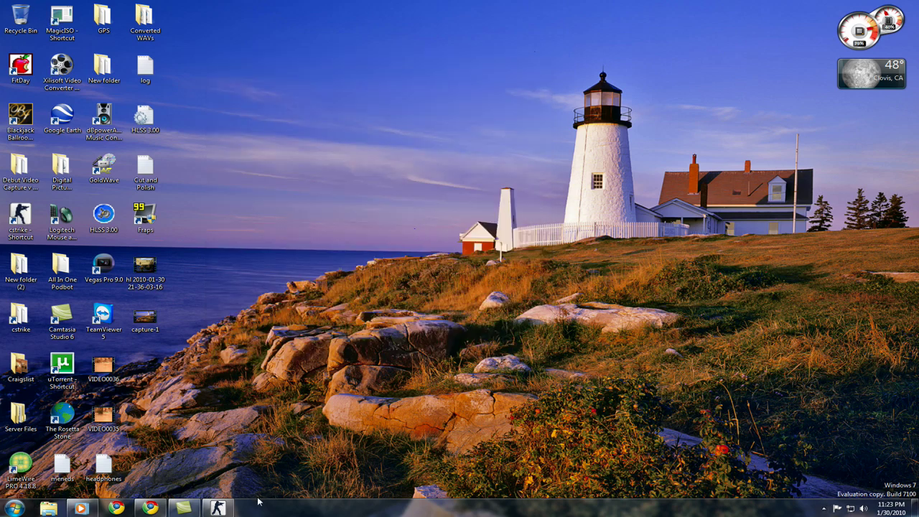
pyautogui.click(217, 508)
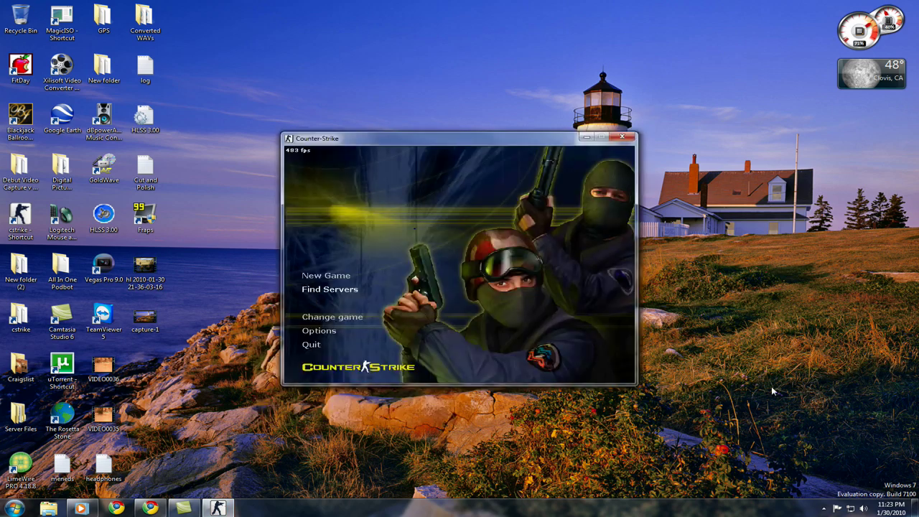